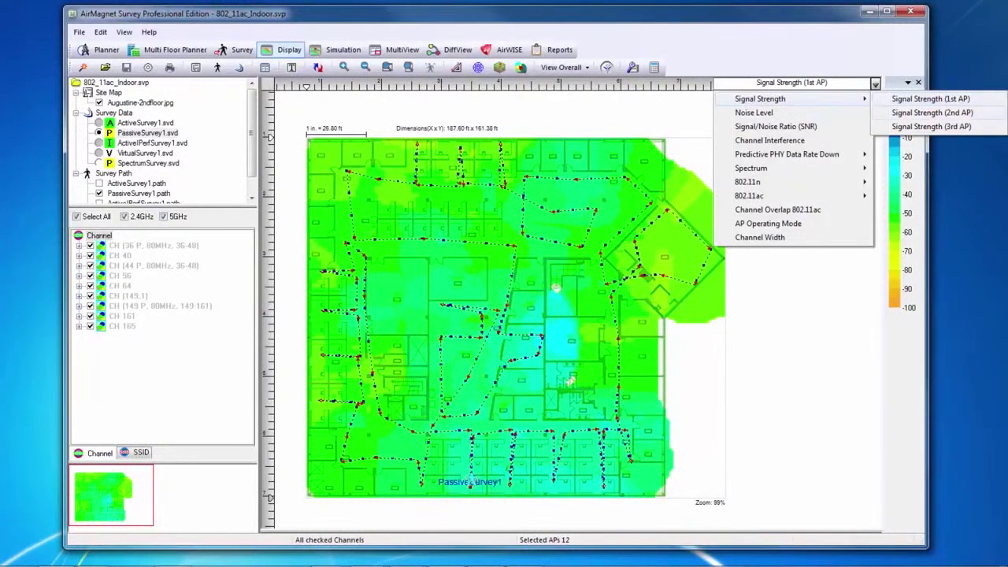
- Show the signal strength heat maps for the 2nd, then the 3rd strongest AP
{"action": "left_click", "coordinate": [932, 112]}
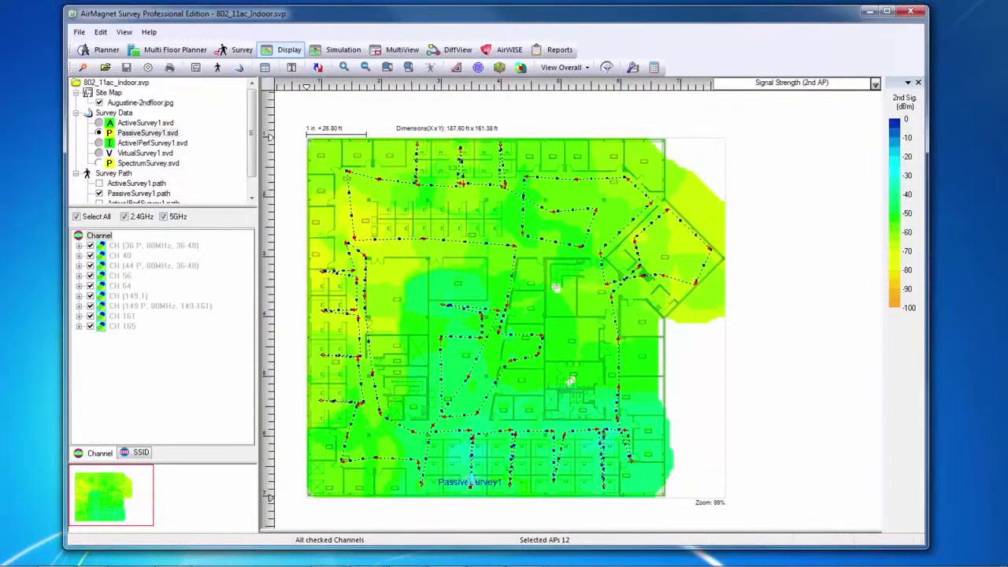
{"action": "left_click", "coordinate": [875, 83]}
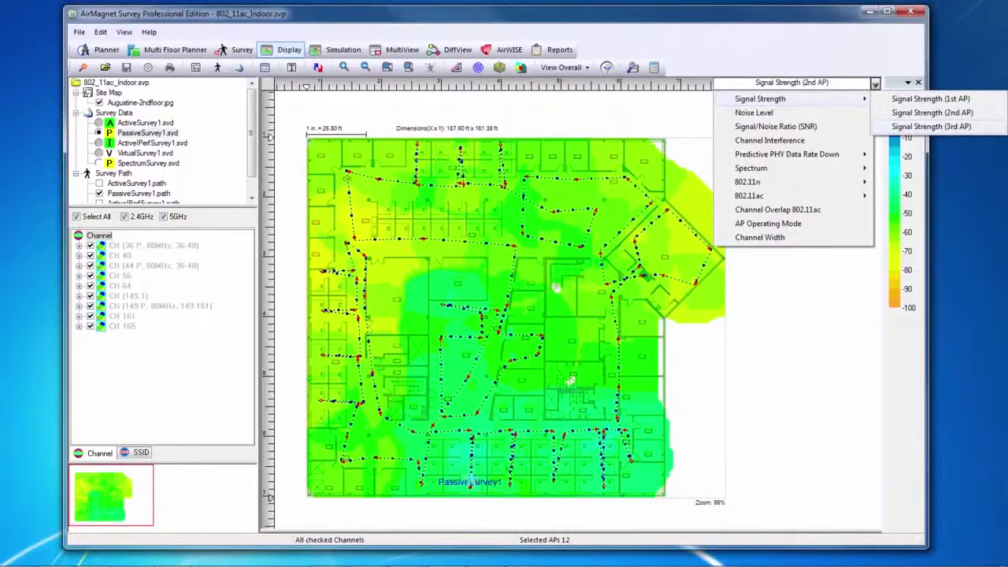
{"action": "left_click", "coordinate": [931, 126]}
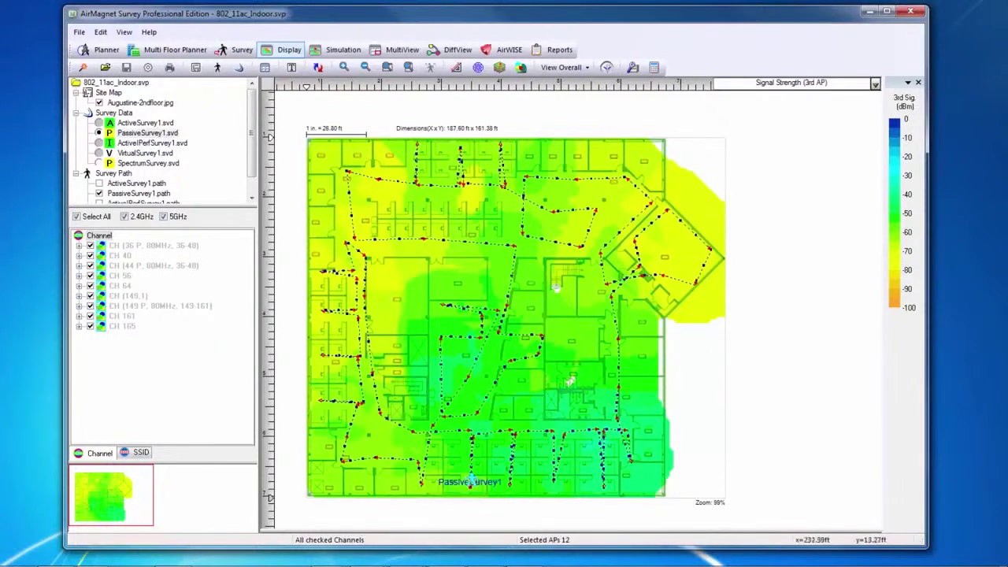
{"action": "left_click", "coordinate": [875, 83]}
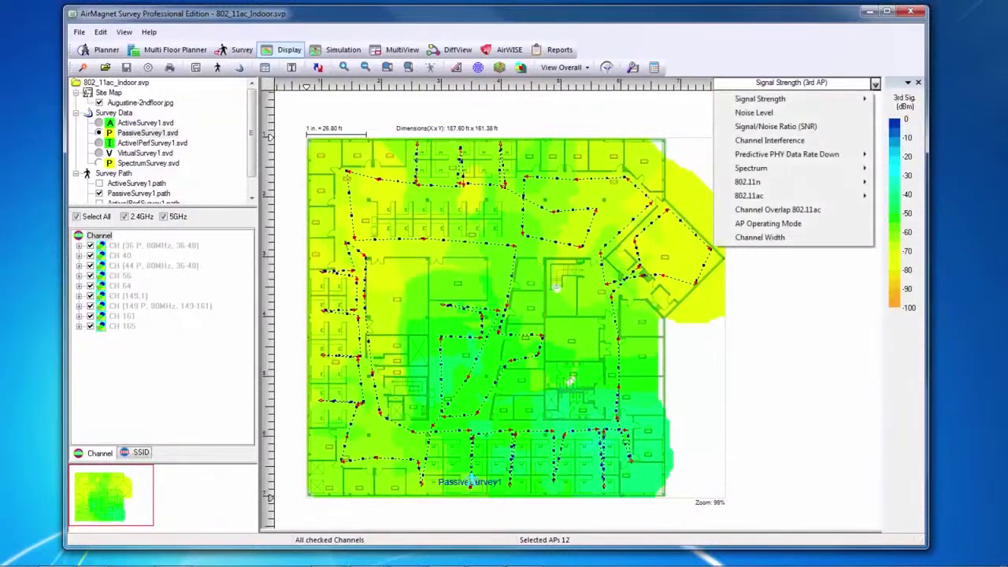
- Switch the heat map to Noise Level, then to Signal/Noise Ratio (SNR)
{"action": "left_click", "coordinate": [754, 113]}
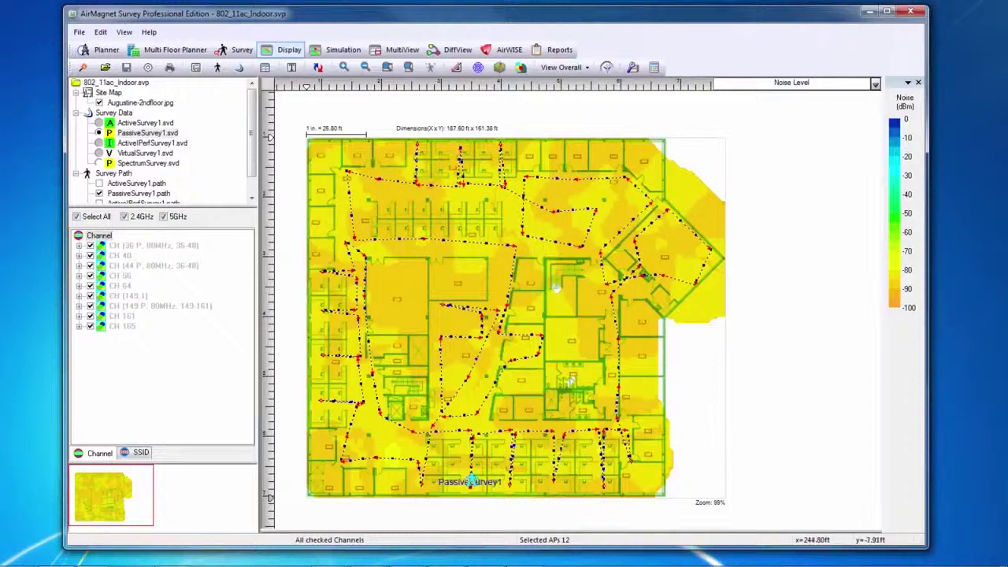
{"action": "left_click", "coordinate": [876, 83]}
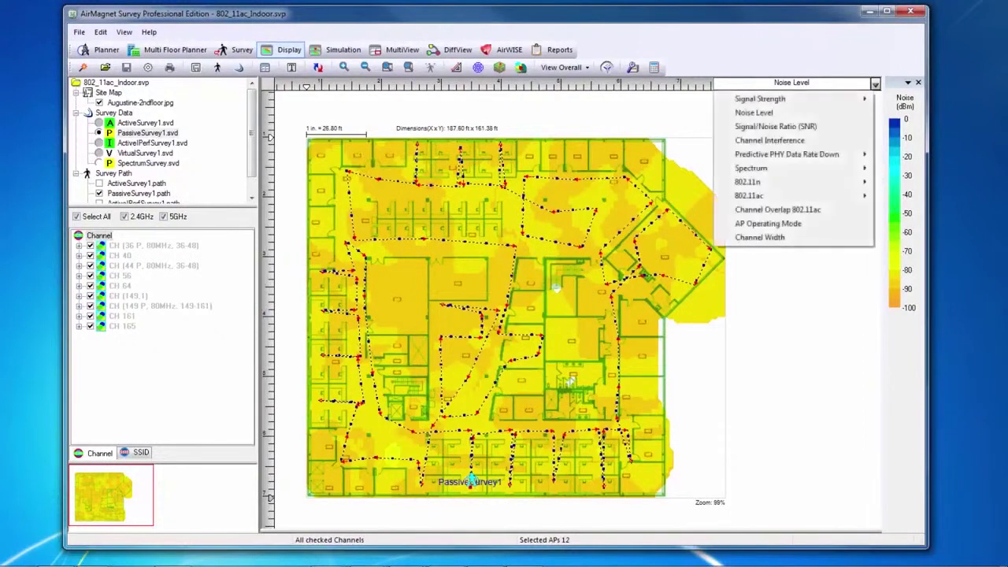
{"action": "left_click", "coordinate": [776, 126]}
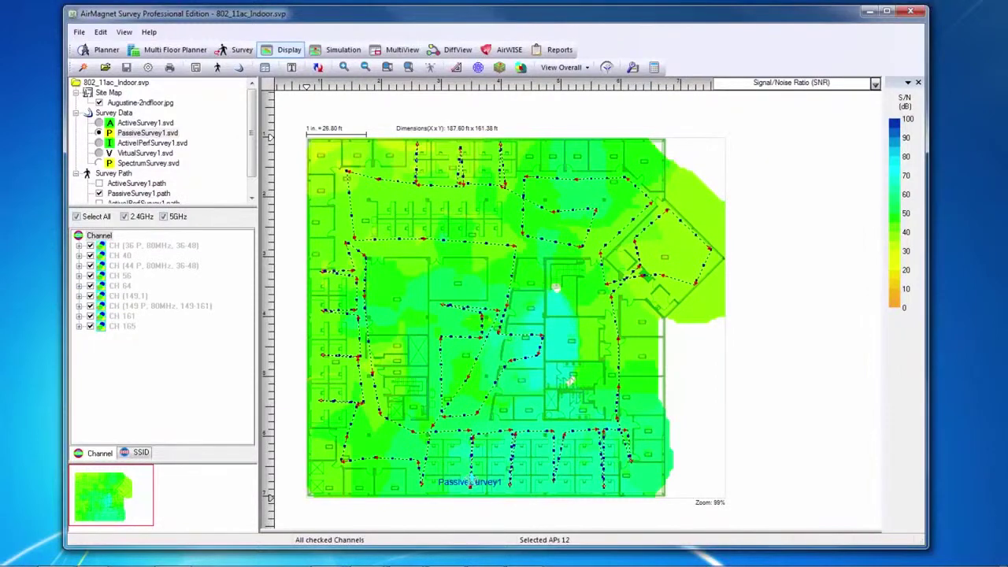
- Switch the heat map to Channel Interference using the keyboard
{"action": "key", "text": "alt+Down"}
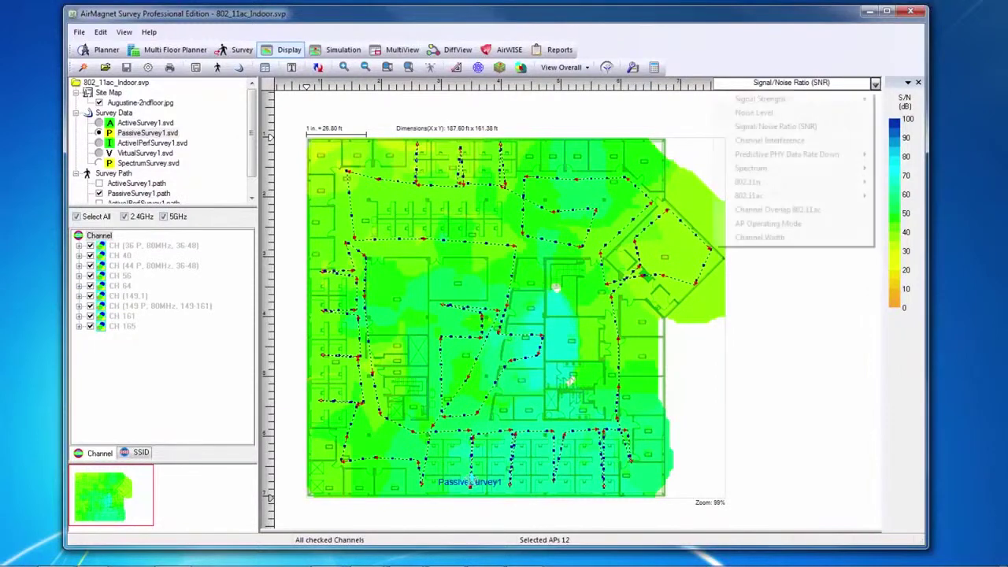
{"action": "key", "text": "Down"}
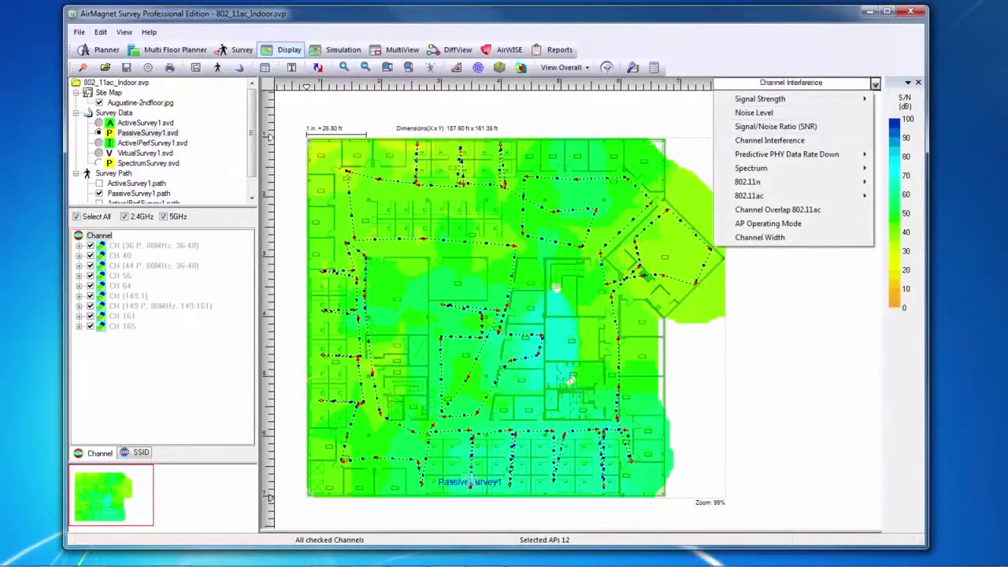
{"action": "key", "text": "Return"}
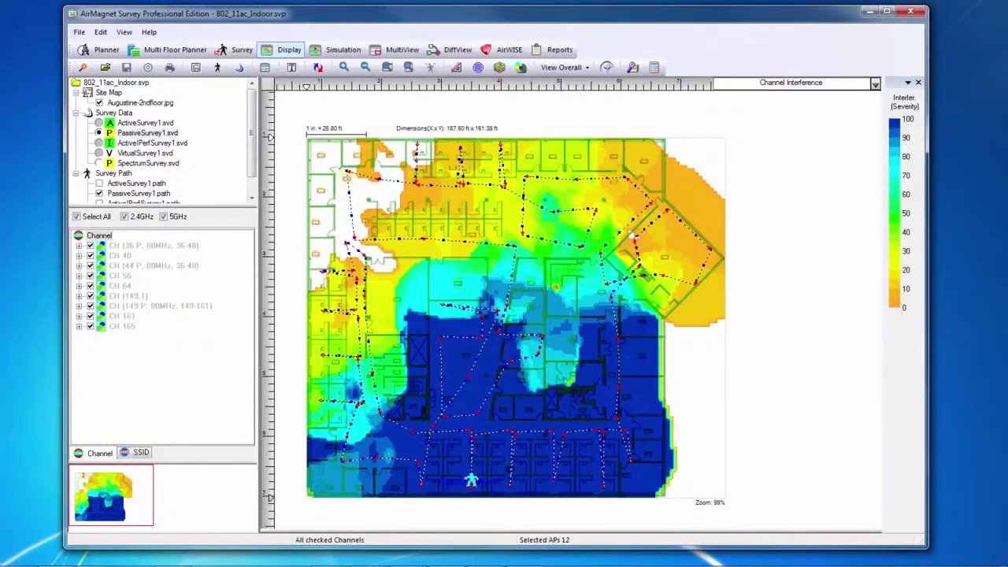
- Show the Predictive PHY Data Rate Down maps for the 1st, 2nd and 3rd AP in turn
{"action": "left_click", "coordinate": [875, 83]}
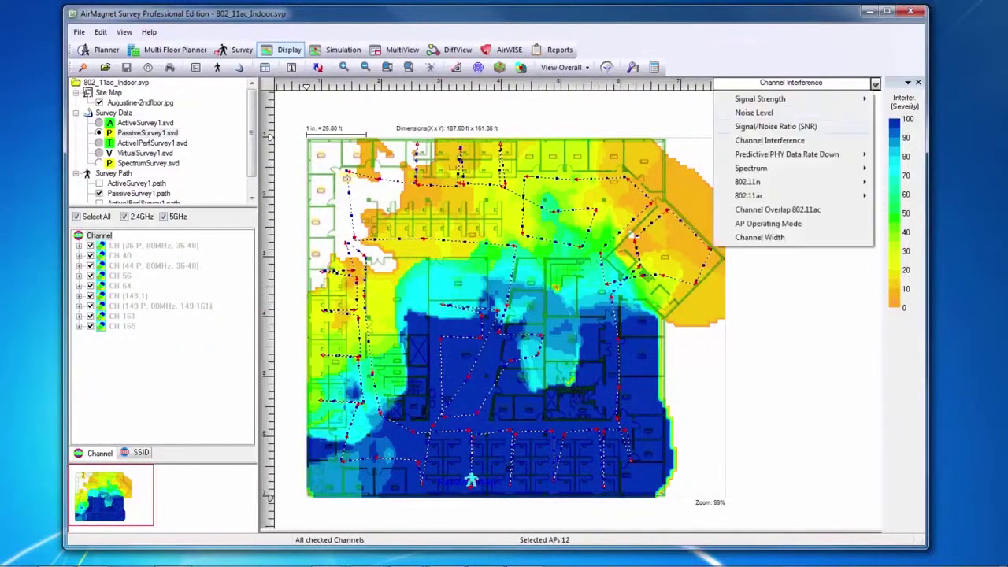
{"action": "left_click", "coordinate": [605, 154]}
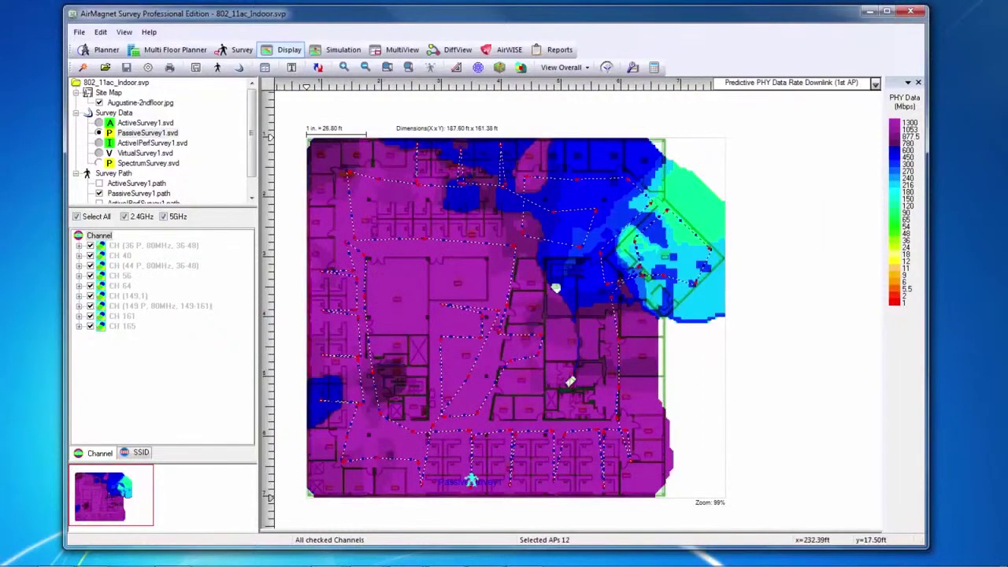
{"action": "left_click", "coordinate": [876, 82]}
{"action": "mouse_move", "coordinate": [787, 155]}
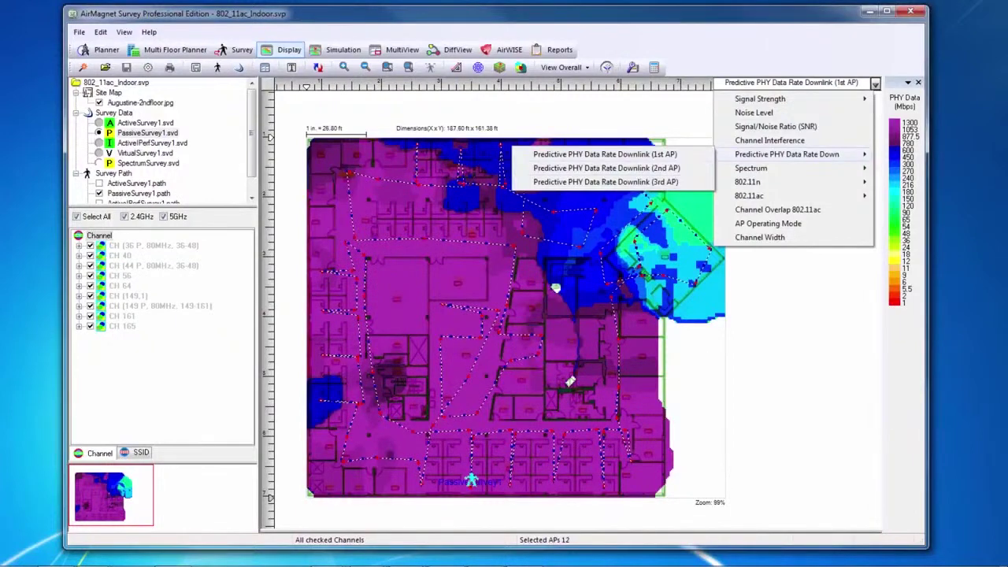
{"action": "left_click", "coordinate": [607, 168]}
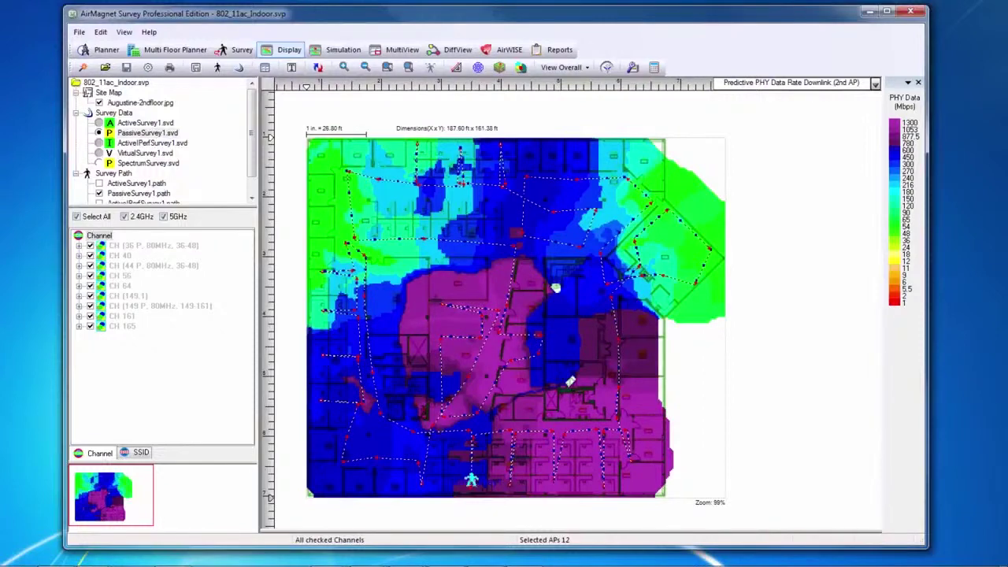
{"action": "left_click", "coordinate": [875, 82]}
{"action": "left_click", "coordinate": [605, 181]}
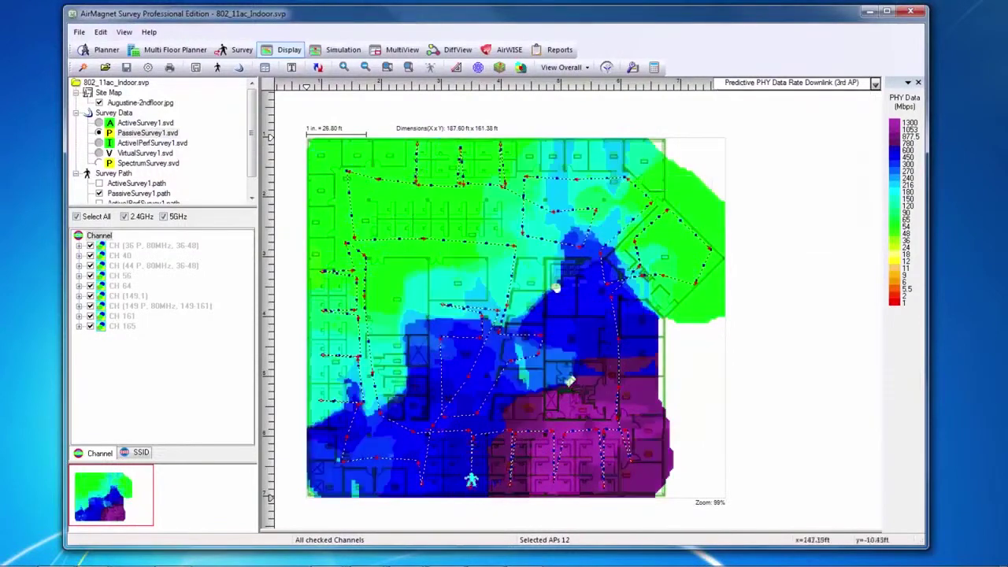
{"action": "left_click", "coordinate": [876, 83]}
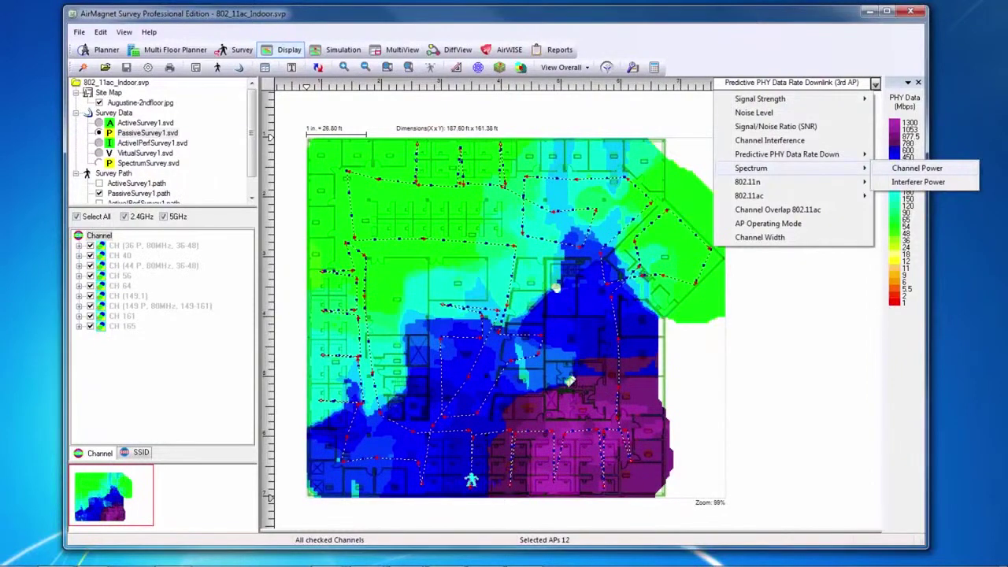
- Switch the spectrum survey map to Channel Power
{"action": "left_click", "coordinate": [918, 168]}
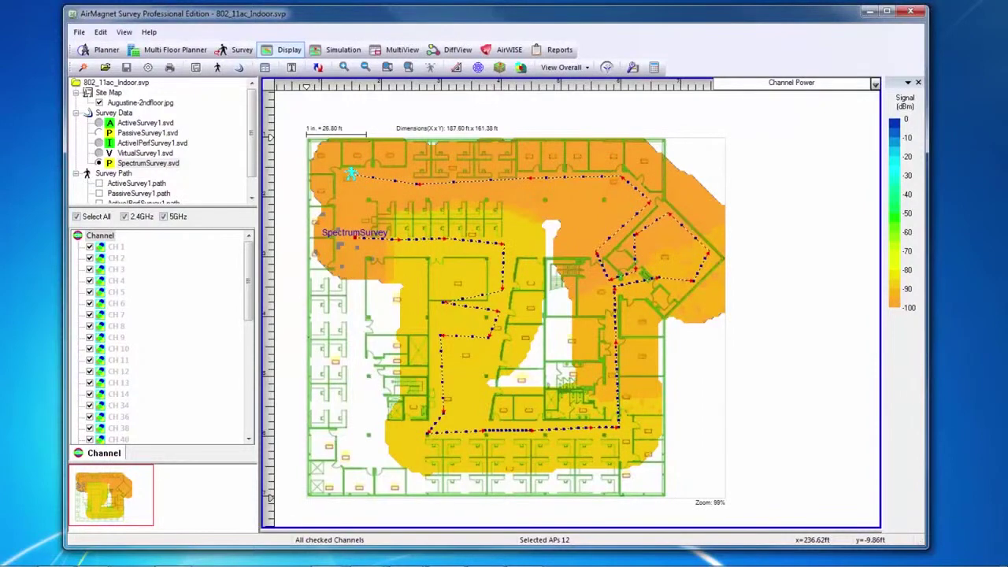
{"action": "left_click", "coordinate": [875, 83]}
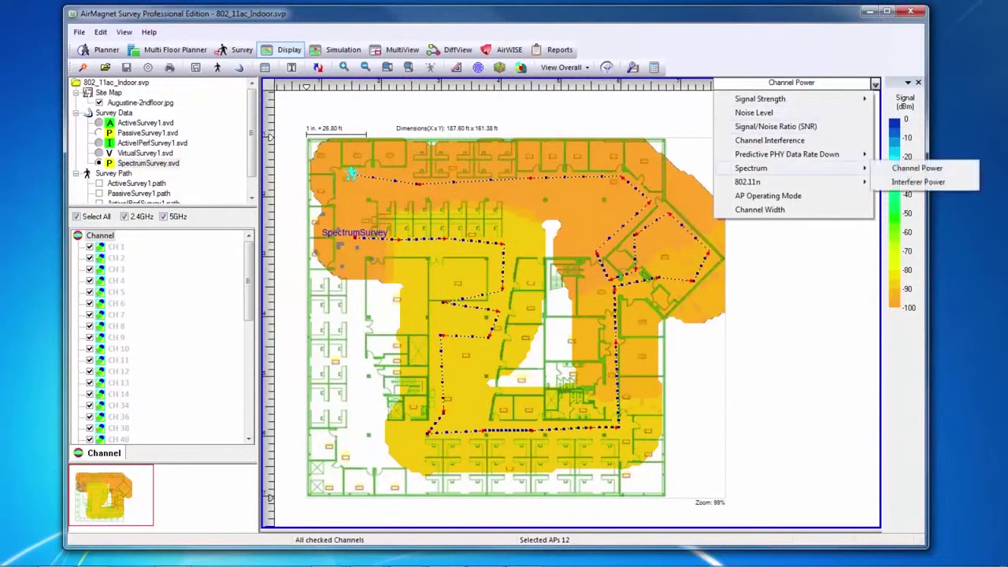
- Show Interferer Power, stepping through Digital Cordless Phones, Motion Detector and Non-Bluetooth Wireless Mouse
{"action": "left_click", "coordinate": [918, 182]}
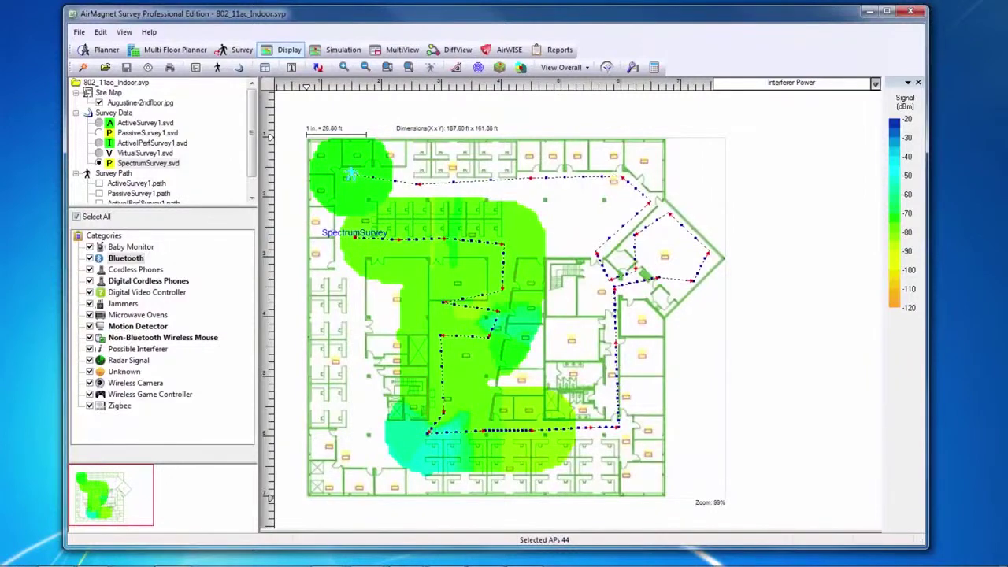
{"action": "key", "text": "Down"}
{"action": "key", "text": "Down"}
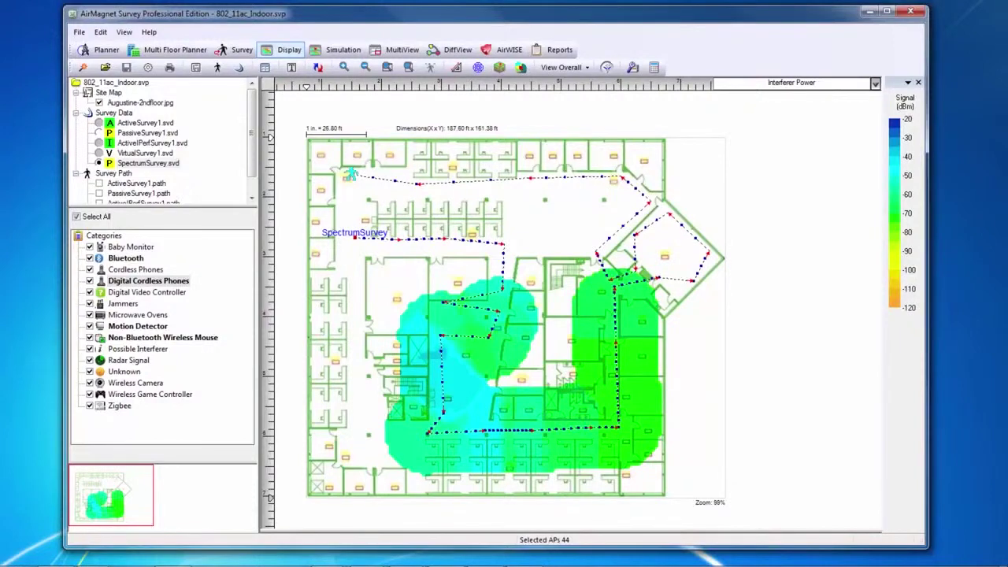
{"action": "key", "text": "Down"}
{"action": "key", "text": "Down"}
{"action": "key", "text": "Down"}
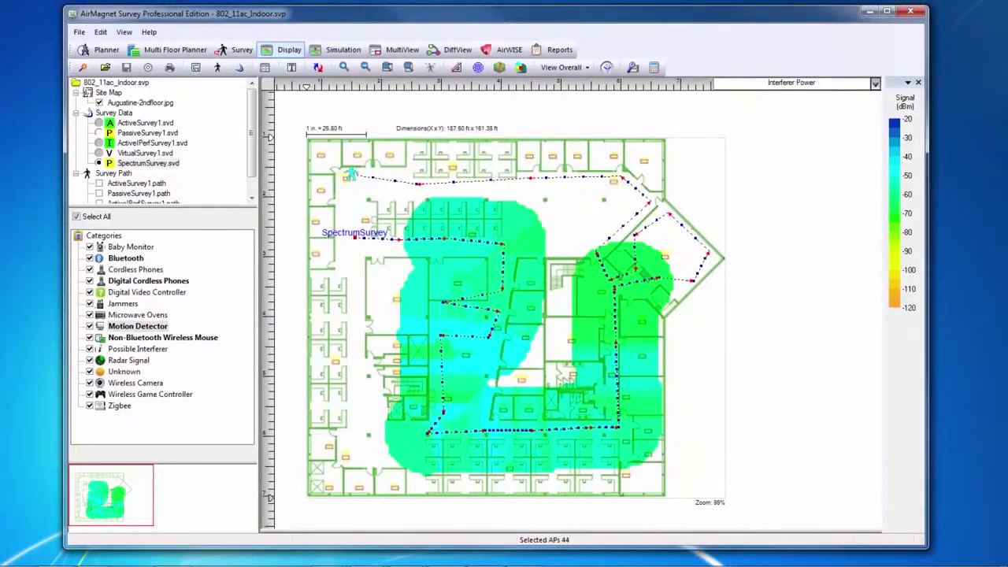
{"action": "key", "text": "Down"}
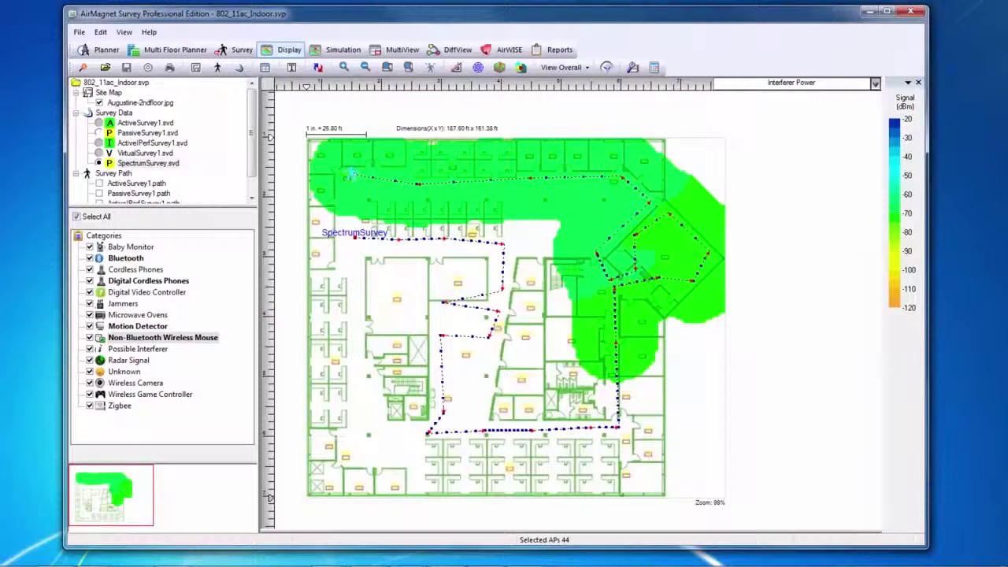
- Load PassiveSurvey1.svd and show its 802.11ac Max MCS (AP Tx) map
{"action": "left_click", "coordinate": [147, 133]}
{"action": "left_click", "coordinate": [875, 83]}
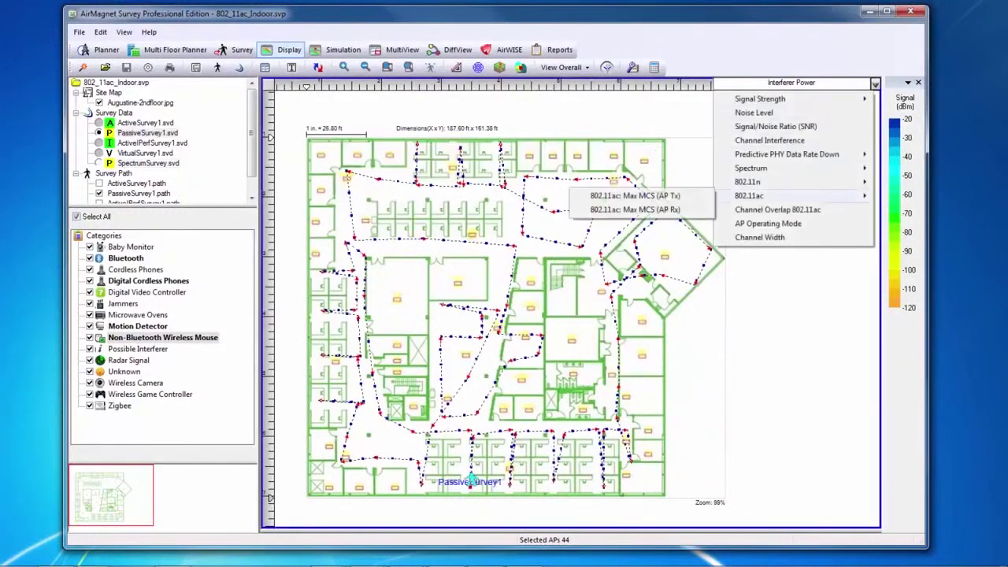
{"action": "left_click", "coordinate": [635, 195]}
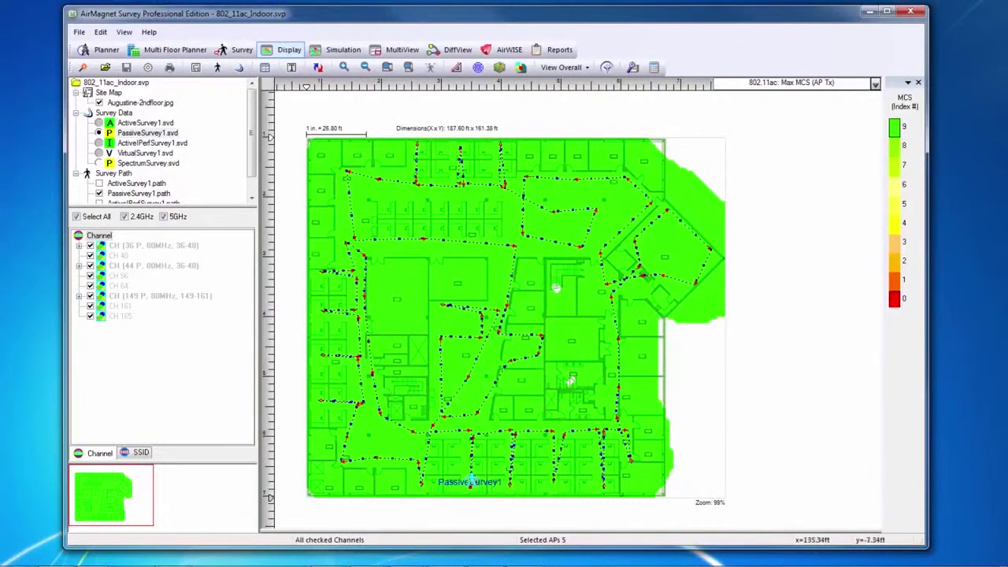
- Switch the map to 802.11ac Max MCS (AP Rx)
{"action": "left_click", "coordinate": [875, 83]}
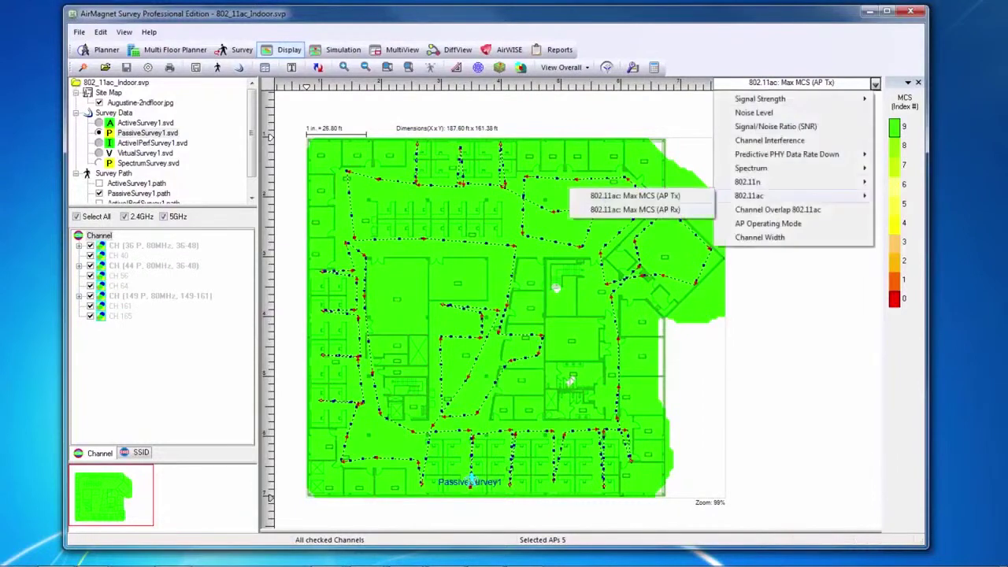
{"action": "left_click", "coordinate": [635, 210]}
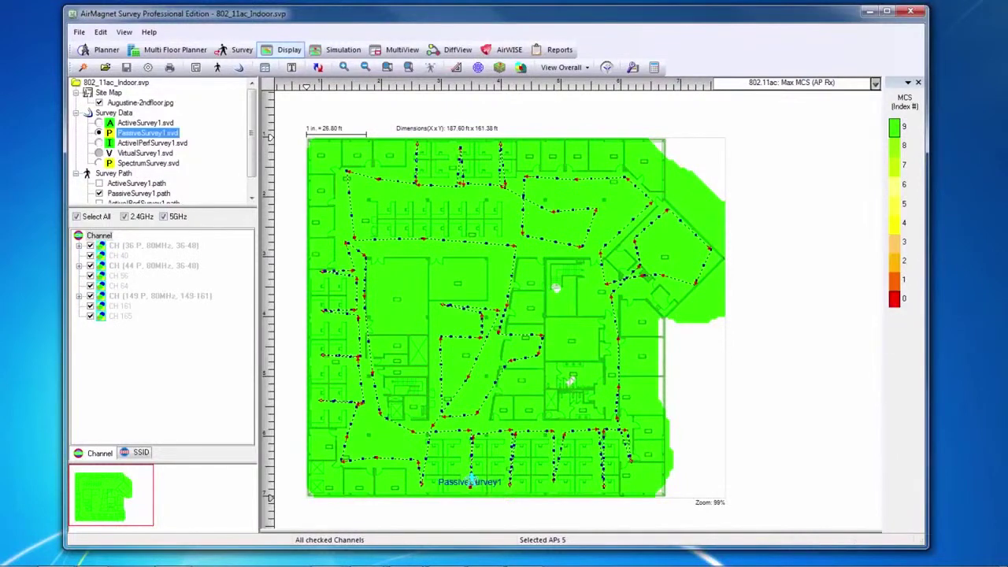
{"action": "left_click", "coordinate": [875, 83]}
- Show the 802.11ac Channel Overlap map
{"action": "left_click", "coordinate": [788, 209]}
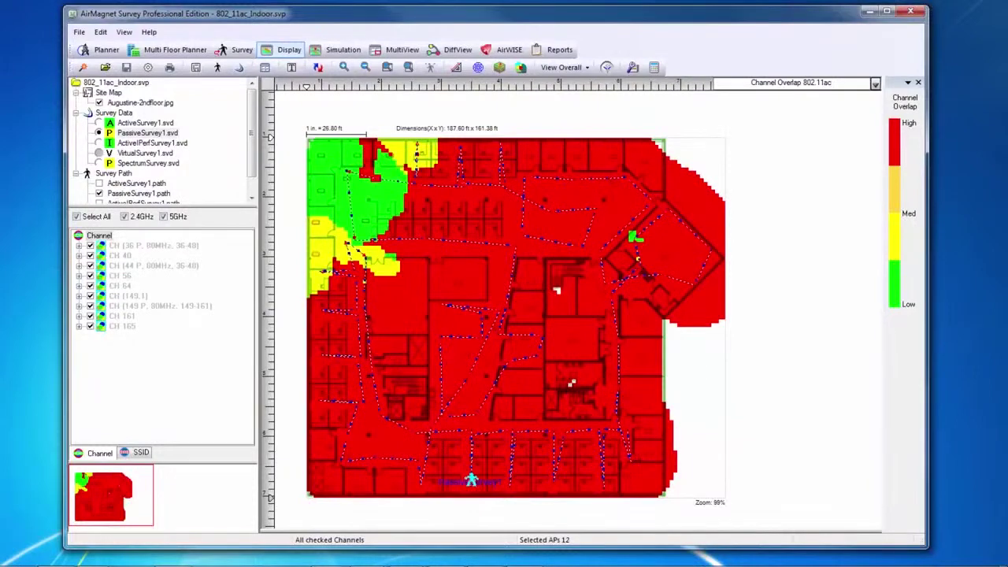
- Show the AP Operating Mode map with Greenfield HT access points excluded
{"action": "left_click", "coordinate": [875, 83]}
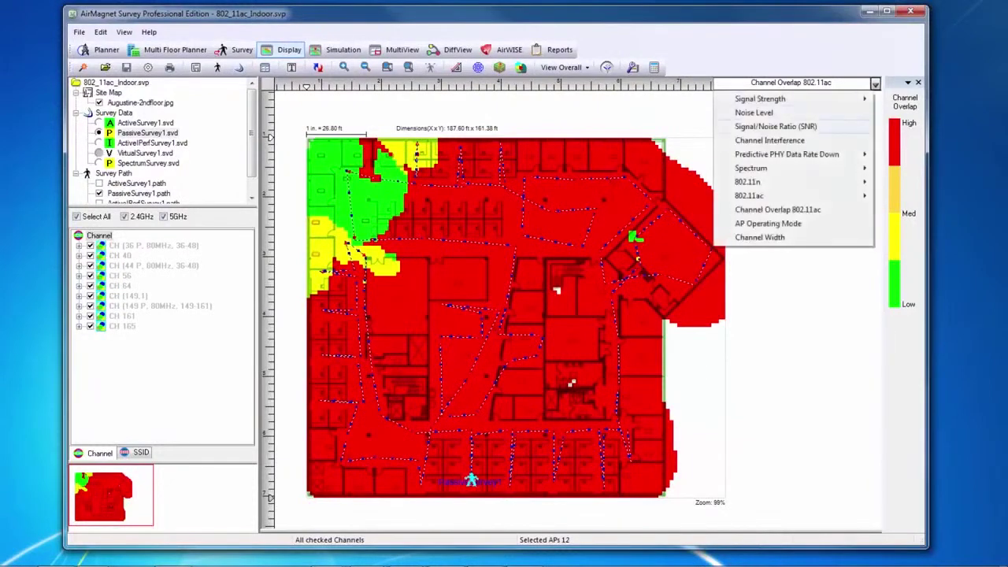
{"action": "left_click", "coordinate": [769, 224]}
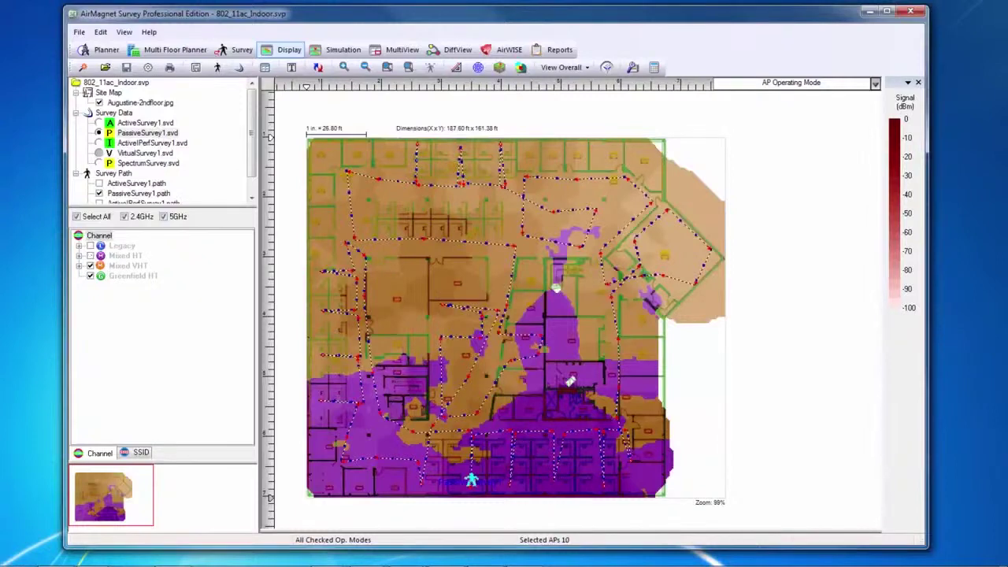
{"action": "left_click", "coordinate": [89, 276]}
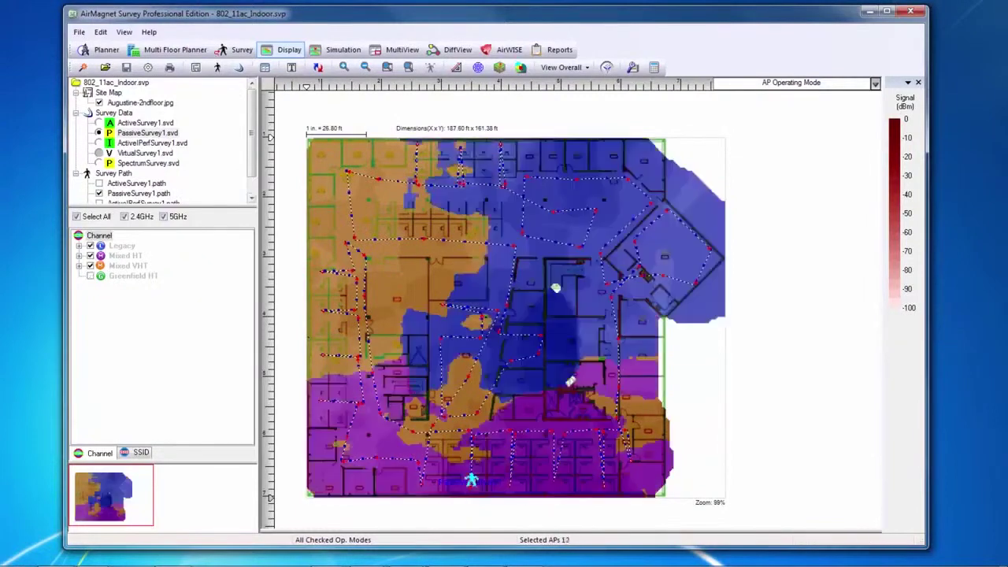
{"action": "left_click", "coordinate": [875, 83]}
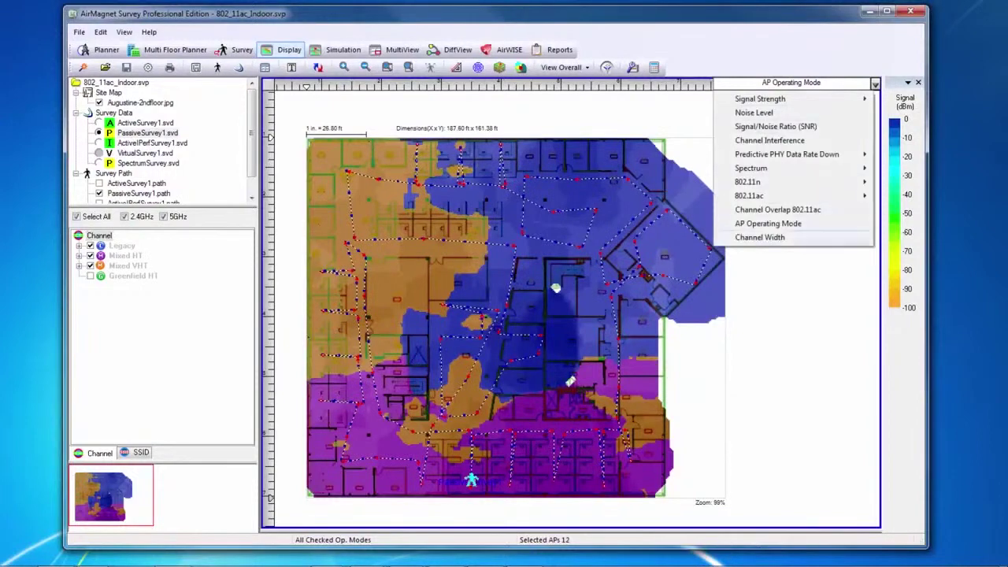
- Show the Channel Width map with 160 MHz (802.11ac VHT) access points excluded
{"action": "left_click", "coordinate": [760, 237]}
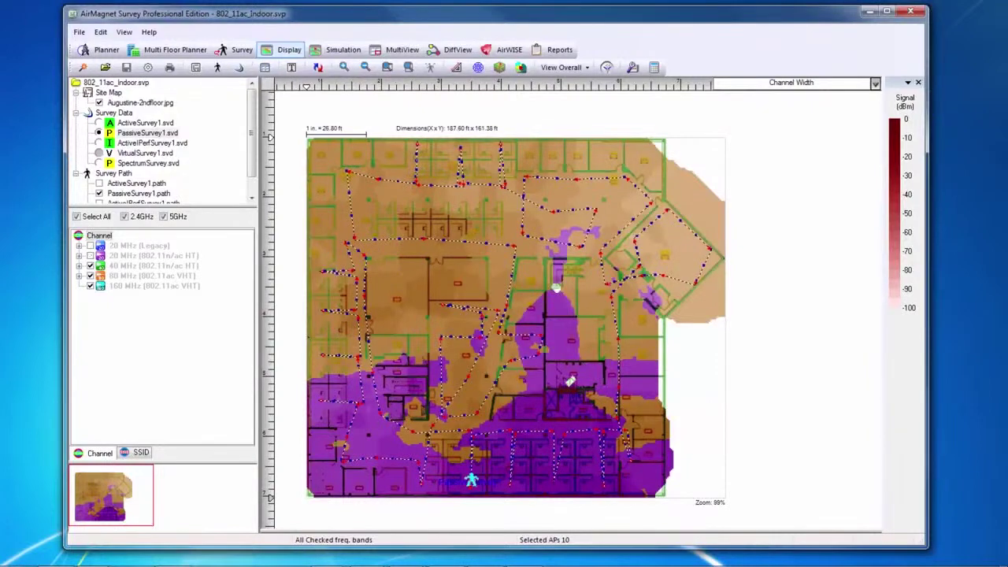
{"action": "left_click", "coordinate": [94, 284]}
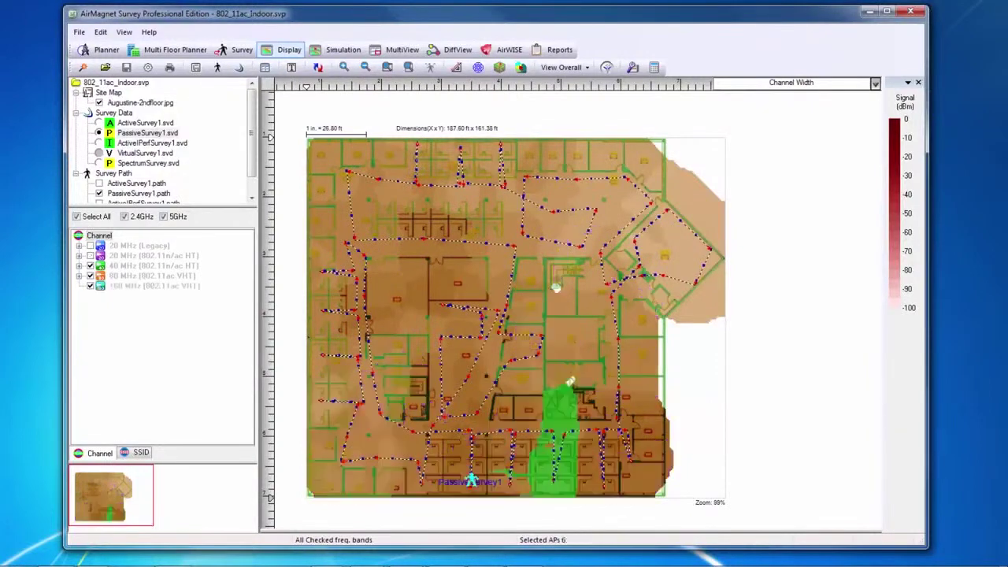